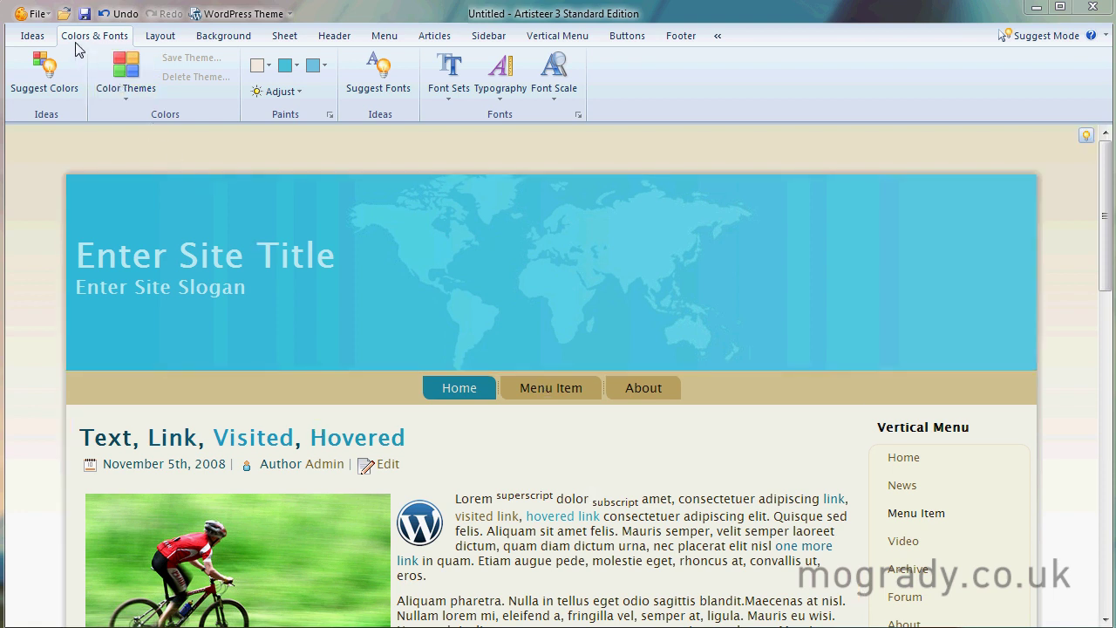
Bring up the Layout ribbon tools for the untitled WordPress theme
{"action": "left_click", "coordinate": [160, 39]}
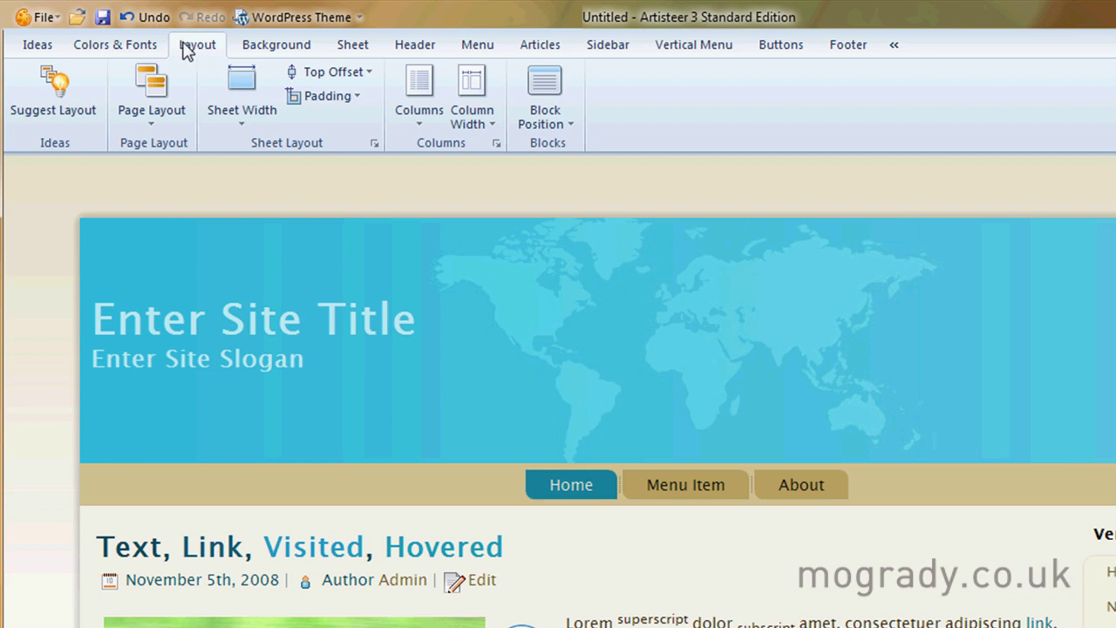
Choose the 'Menu, Header' page layout so the menu bar sits above the header
{"action": "left_click", "coordinate": [150, 120]}
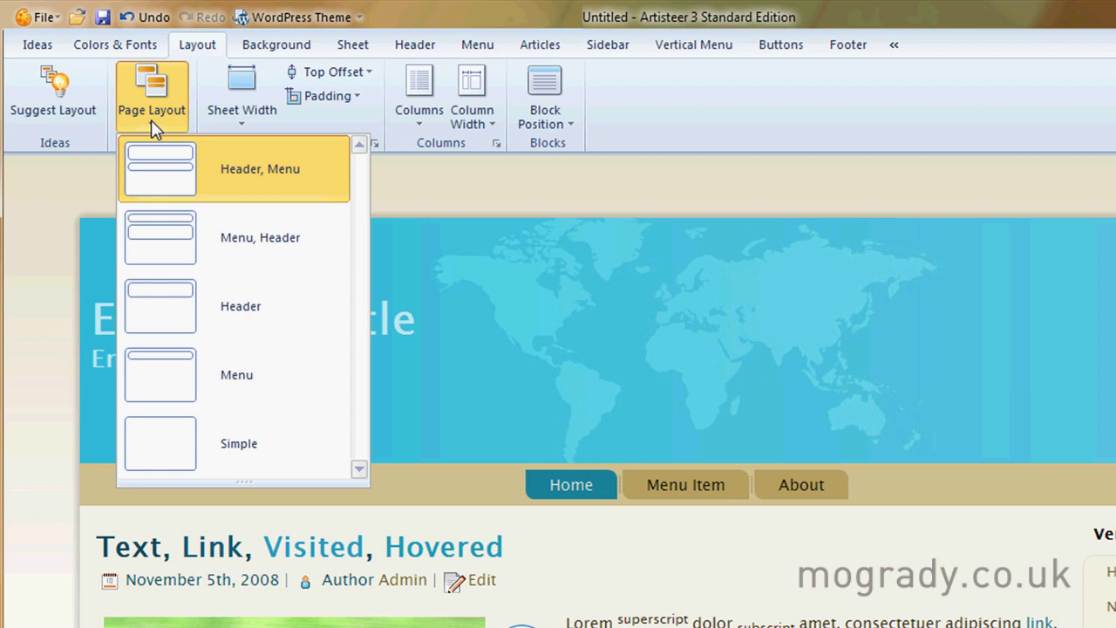
{"action": "left_click", "coordinate": [184, 183]}
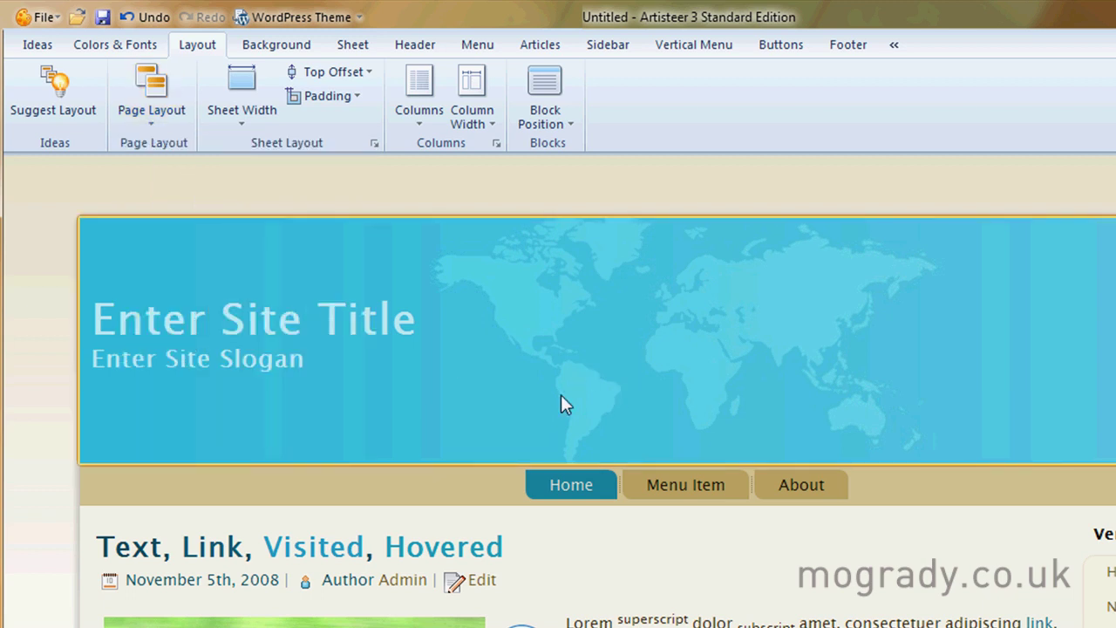
{"action": "left_click", "coordinate": [151, 121]}
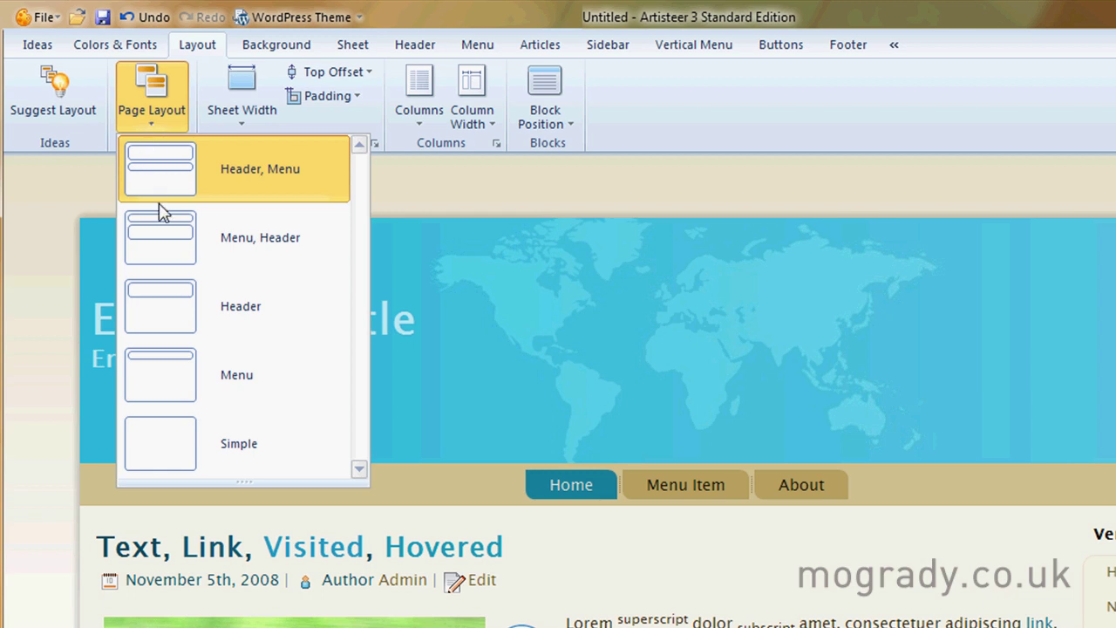
{"action": "left_click", "coordinate": [164, 240]}
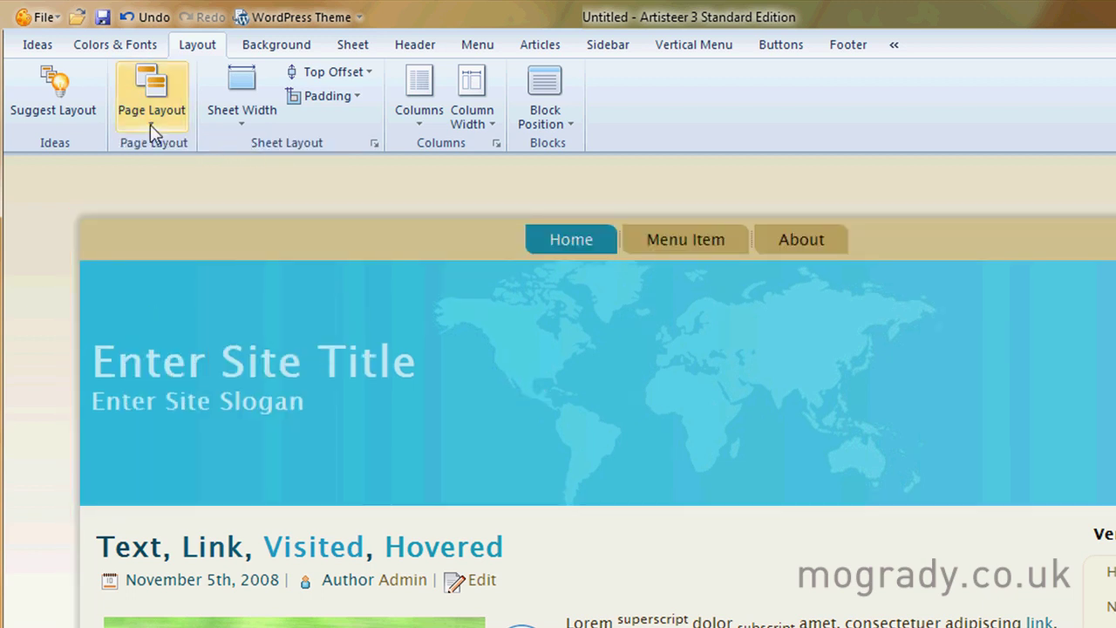
{"action": "left_click", "coordinate": [152, 123]}
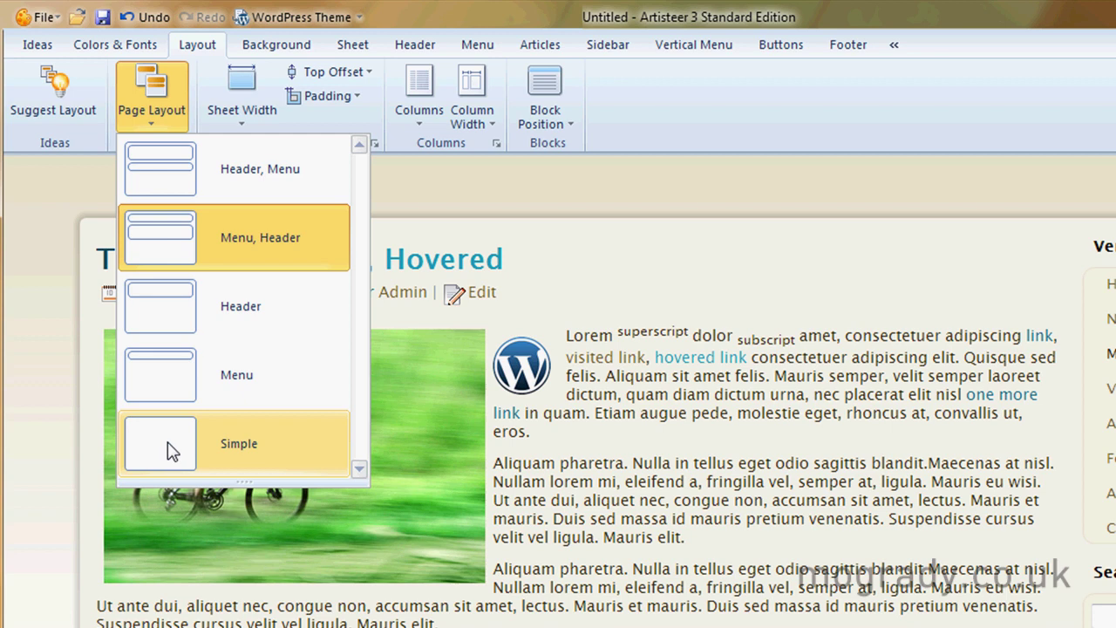
{"action": "left_click", "coordinate": [245, 127]}
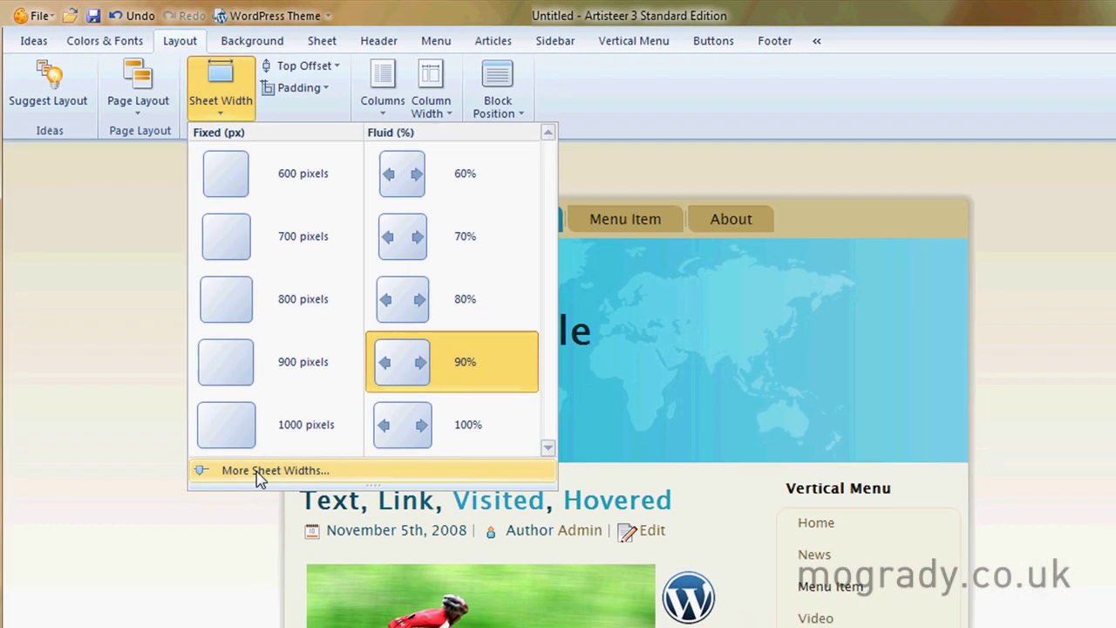
Give the sheet top offset 29 px, padding 7 px, radius 20 px, border 4 px, 41% transparency
{"action": "left_click", "coordinate": [256, 470]}
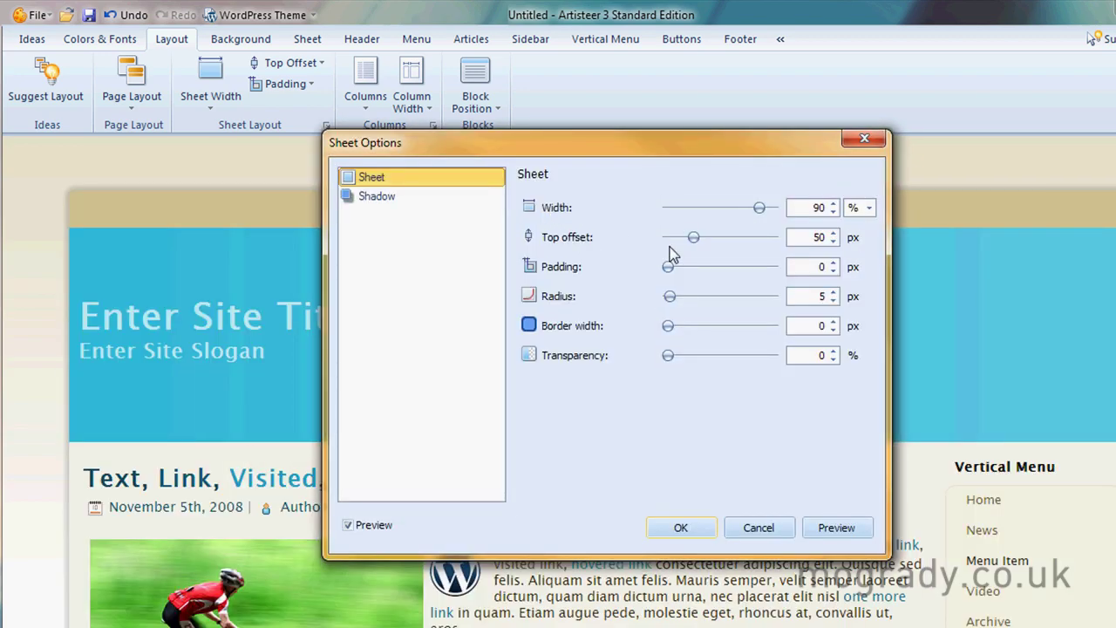
{"action": "left_click_drag", "start_coordinate": [693, 237], "coordinate": [683, 239]}
{"action": "left_click_drag", "start_coordinate": [669, 267], "coordinate": [682, 268]}
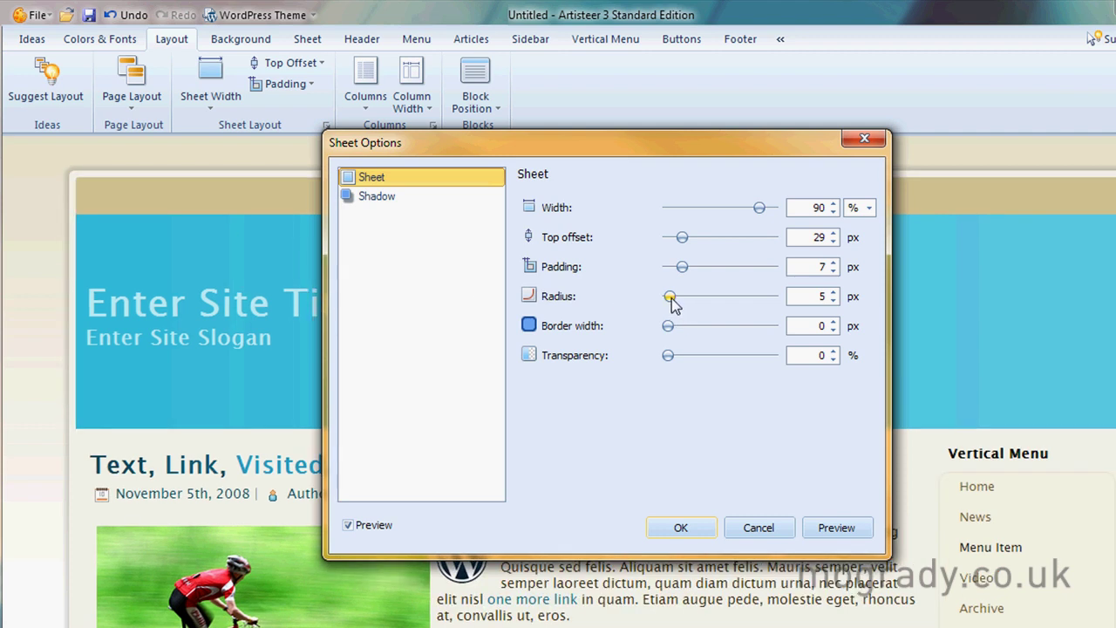
{"action": "left_click_drag", "start_coordinate": [669, 297], "coordinate": [677, 297]}
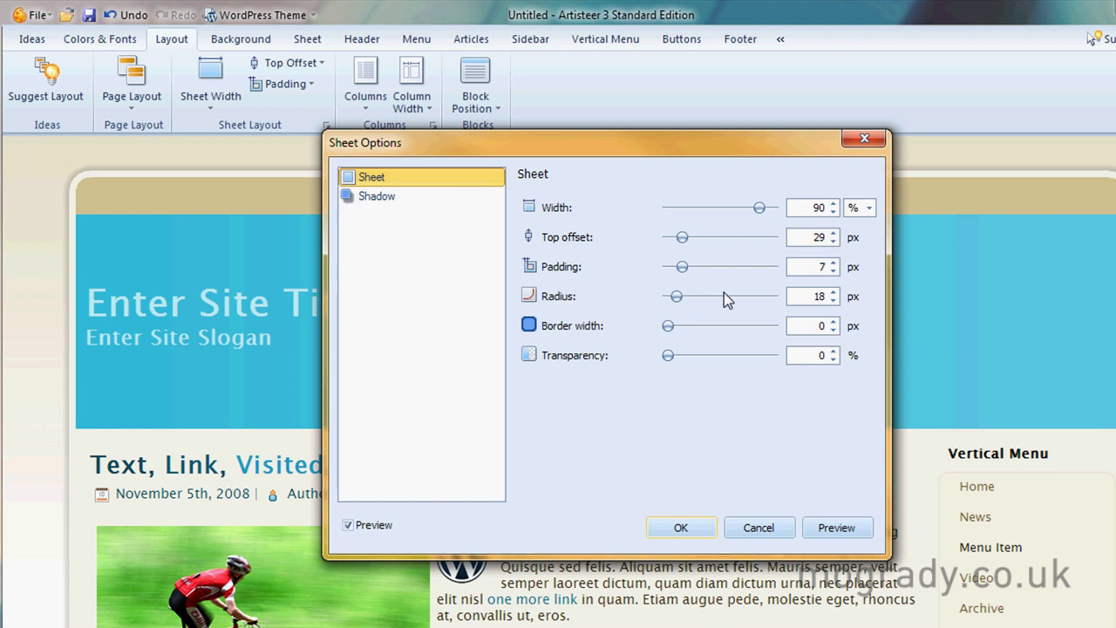
{"action": "left_click", "coordinate": [834, 293]}
{"action": "left_click_drag", "start_coordinate": [668, 326], "coordinate": [688, 329]}
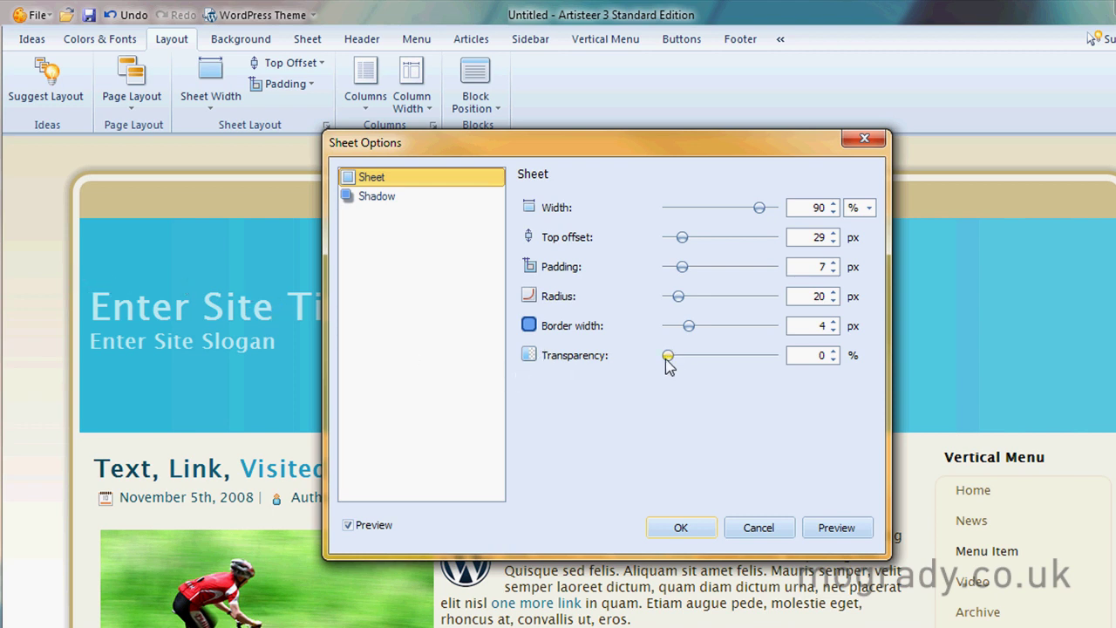
{"action": "left_click_drag", "start_coordinate": [668, 356], "coordinate": [710, 358]}
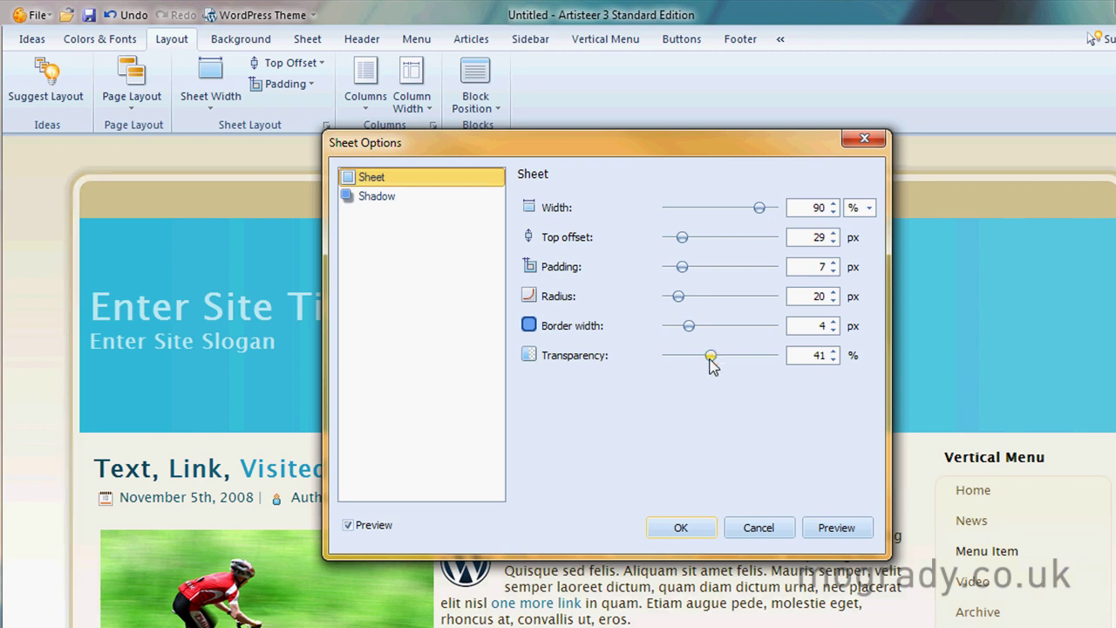
{"action": "left_click_drag", "start_coordinate": [761, 530], "coordinate": [691, 494]}
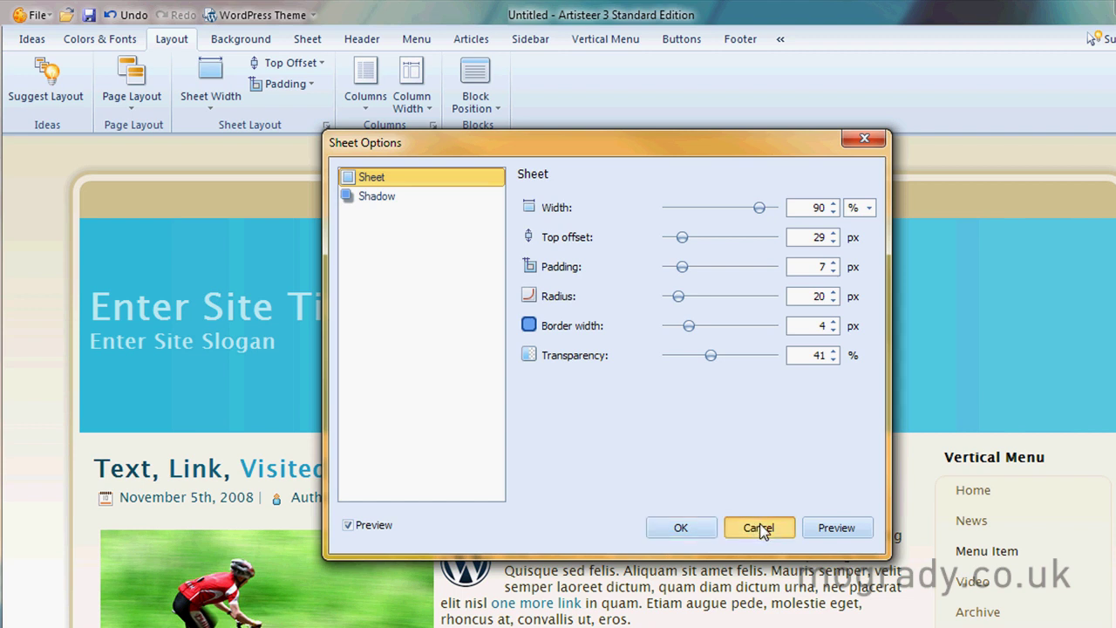
Try a 20 px sheet shadow at 25 px distance and 62° angle, then cancel Sheet Options
{"action": "left_click", "coordinate": [351, 197]}
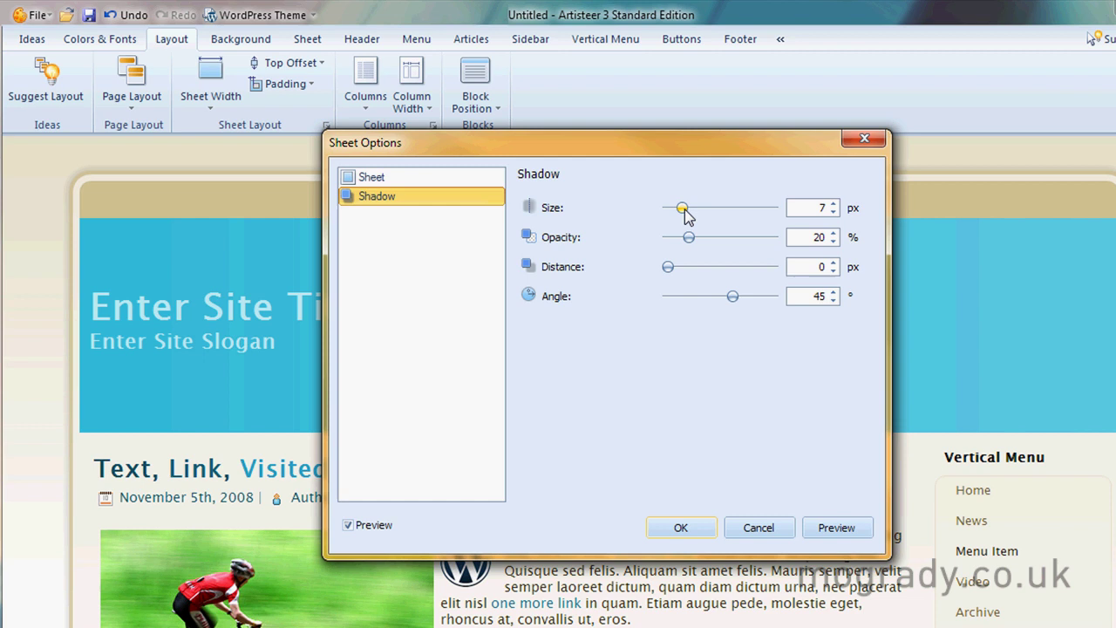
{"action": "left_click_drag", "start_coordinate": [683, 209], "coordinate": [709, 209]}
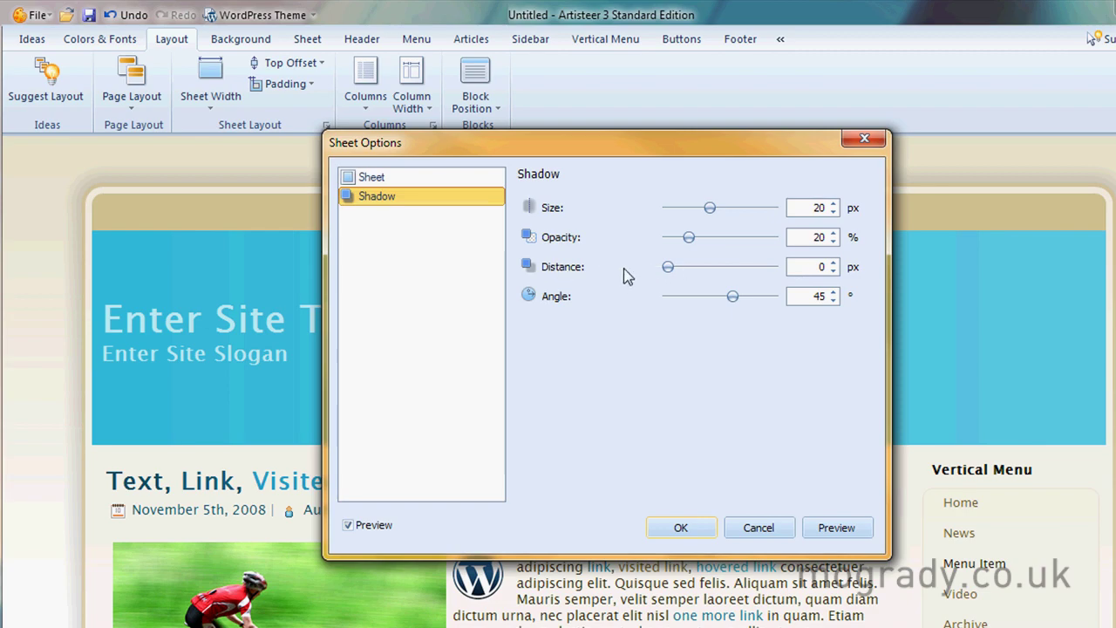
{"action": "left_click_drag", "start_coordinate": [668, 267], "coordinate": [711, 266]}
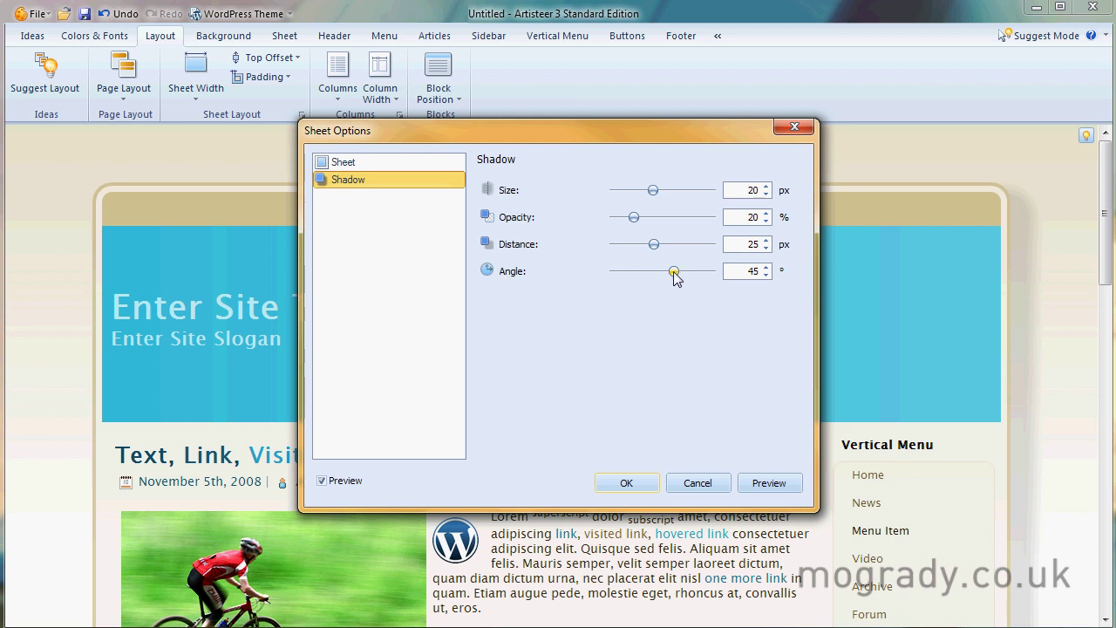
{"action": "mouse_move", "coordinate": [674, 272]}
{"action": "left_mouse_down"}
{"action": "mouse_move", "coordinate": [647, 272]}
{"action": "mouse_move", "coordinate": [681, 274]}
{"action": "left_mouse_up"}
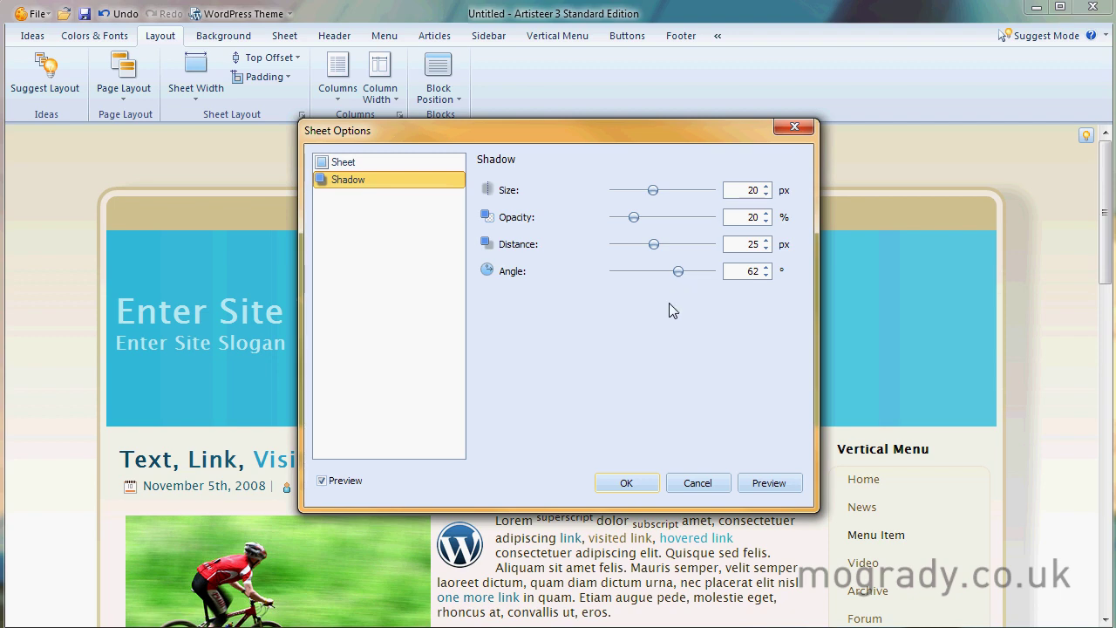
{"action": "left_click", "coordinate": [698, 480]}
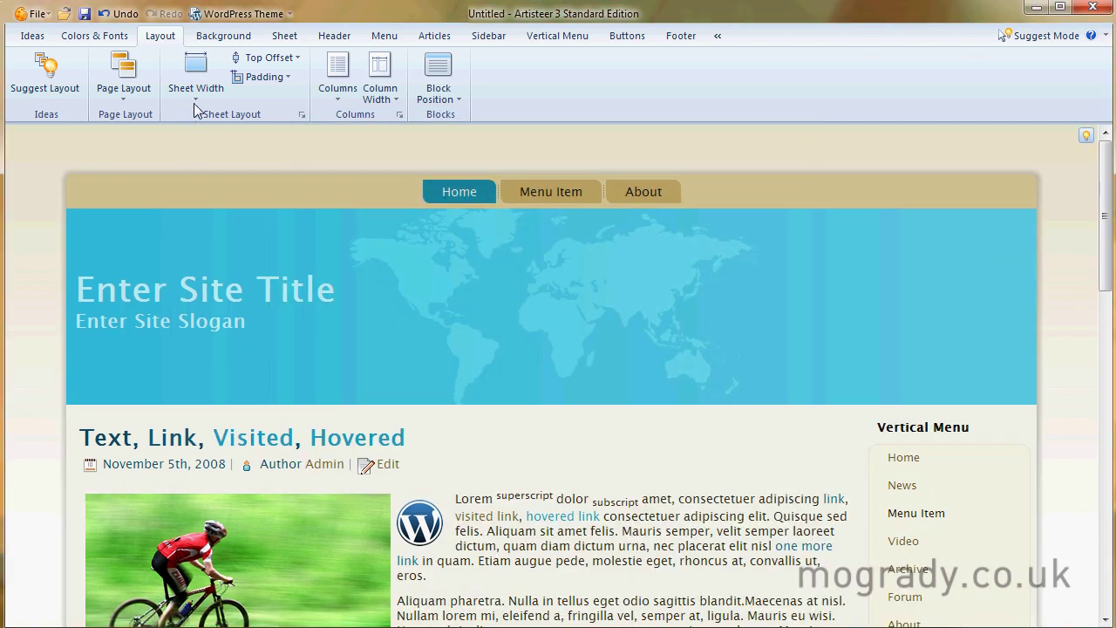
{"action": "left_click", "coordinate": [301, 114]}
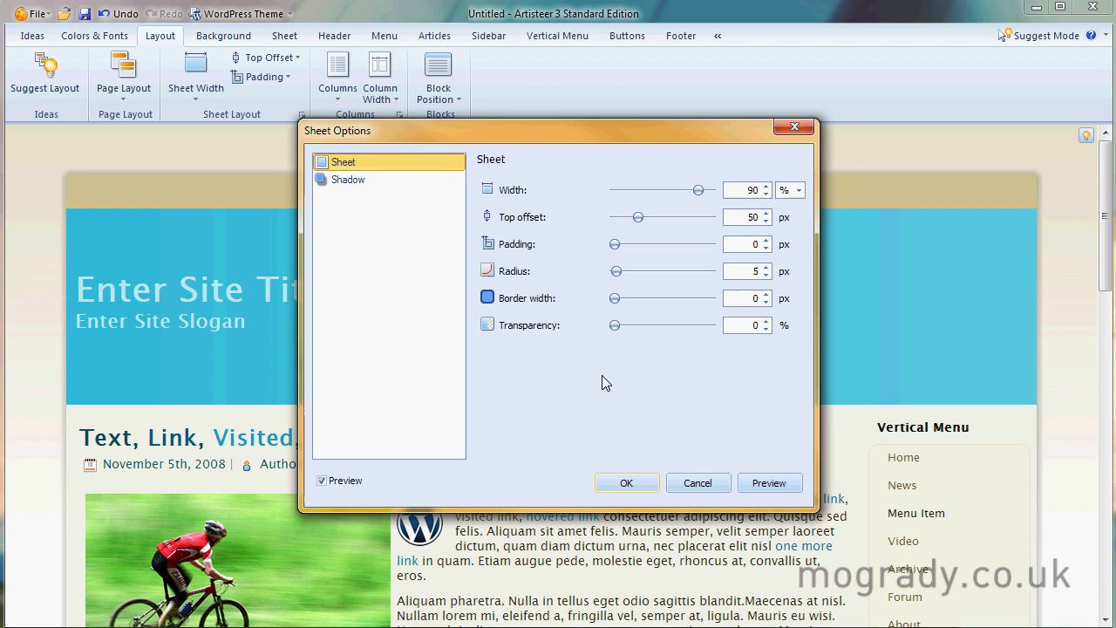
{"action": "left_click", "coordinate": [698, 483]}
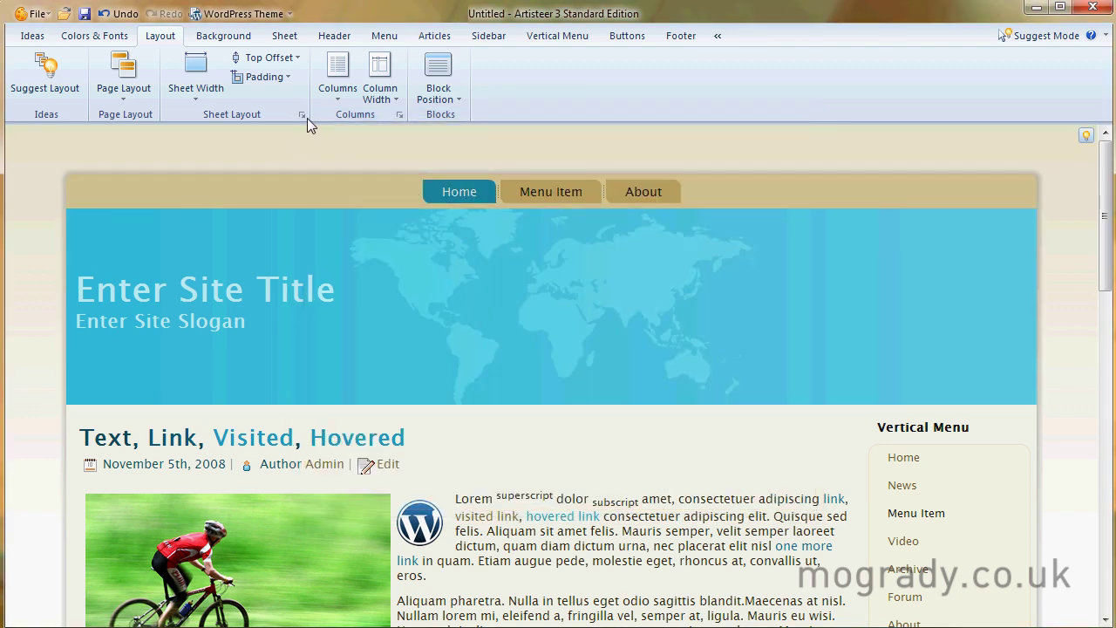
{"action": "left_click", "coordinate": [400, 115]}
{"action": "mouse_move", "coordinate": [468, 141]}
{"action": "left_mouse_down"}
{"action": "mouse_move", "coordinate": [538, 145]}
{"action": "mouse_move", "coordinate": [459, 168]}
{"action": "left_mouse_up"}
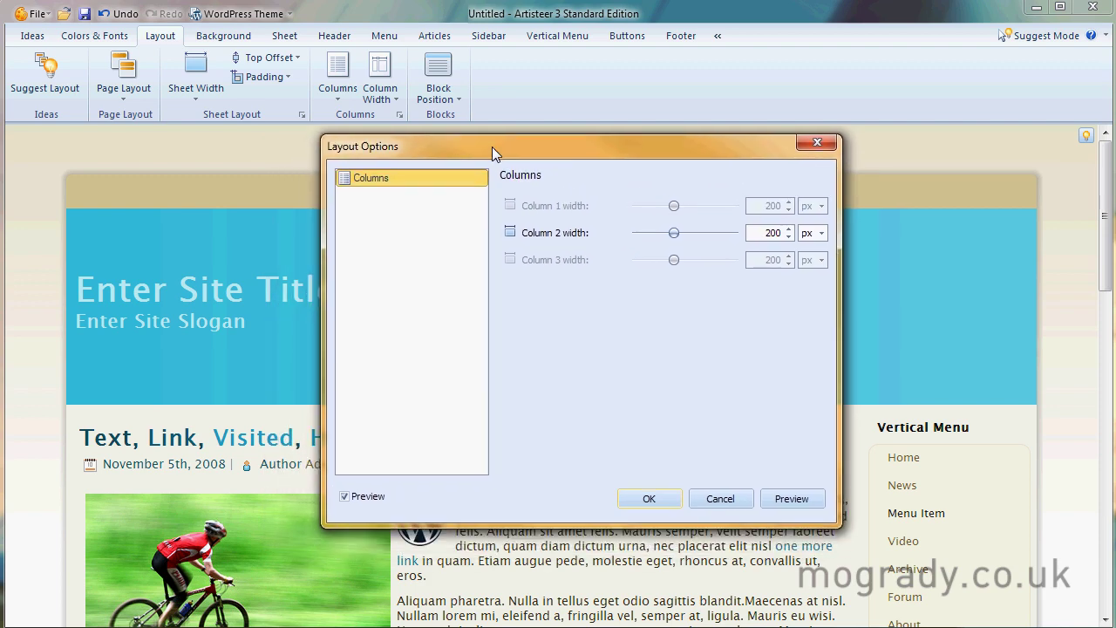
{"action": "mouse_move", "coordinate": [458, 167]}
{"action": "left_mouse_down"}
{"action": "mouse_move", "coordinate": [546, 145]}
{"action": "mouse_move", "coordinate": [664, 70]}
{"action": "left_mouse_up"}
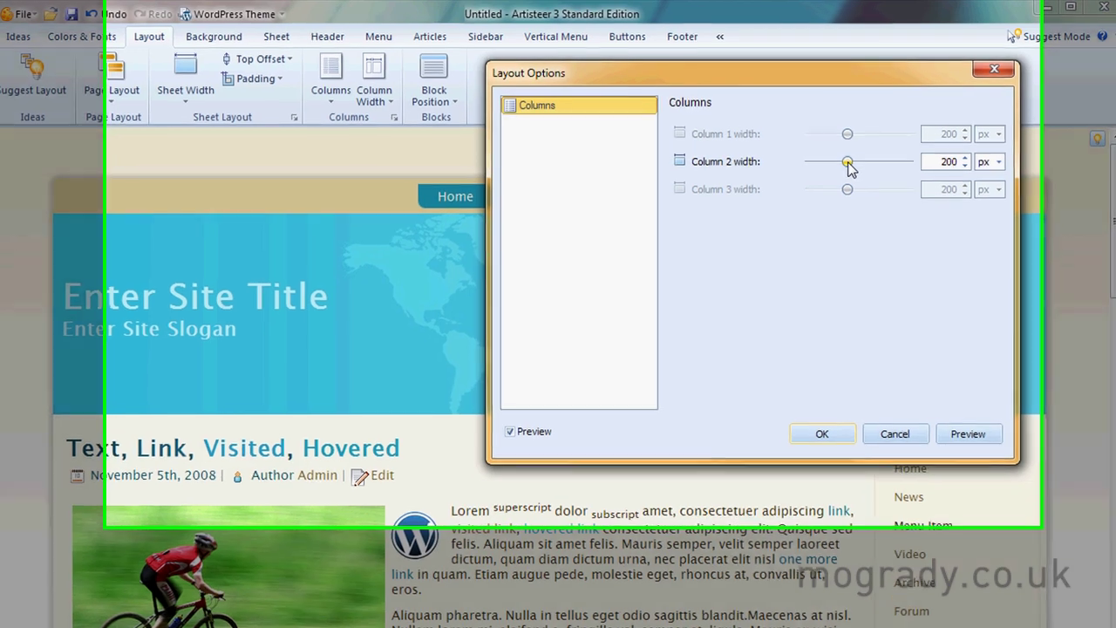
{"action": "left_click_drag", "start_coordinate": [849, 163], "coordinate": [872, 166]}
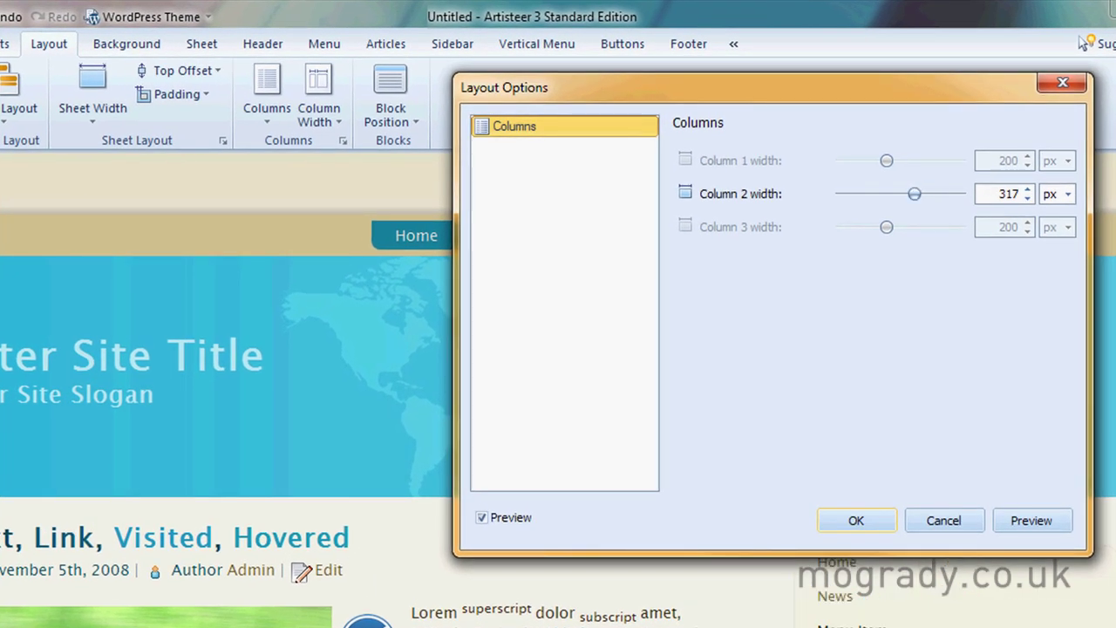
{"action": "left_click", "coordinate": [946, 526]}
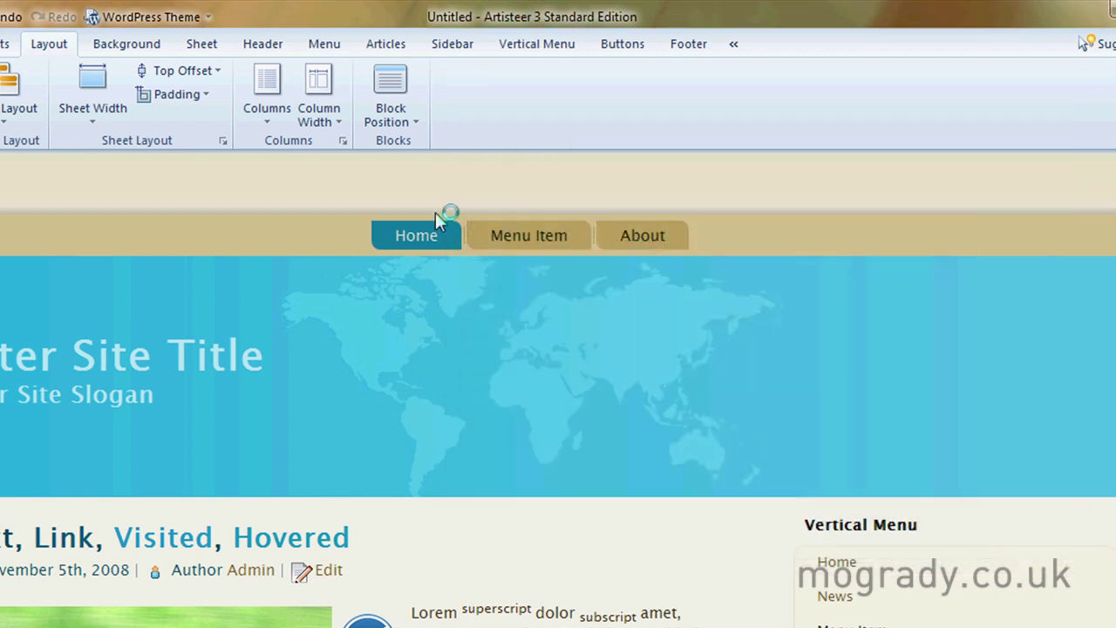
Apply the three-column layout with a 150 px left column and 175 px right column
{"action": "left_click", "coordinate": [267, 117]}
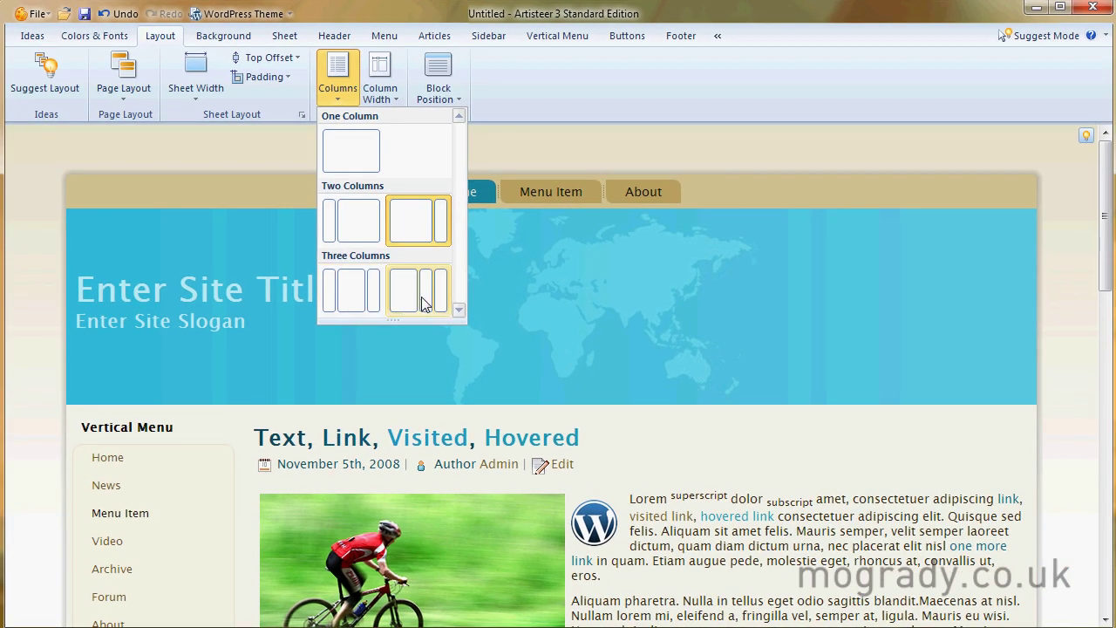
{"action": "left_click", "coordinate": [352, 294]}
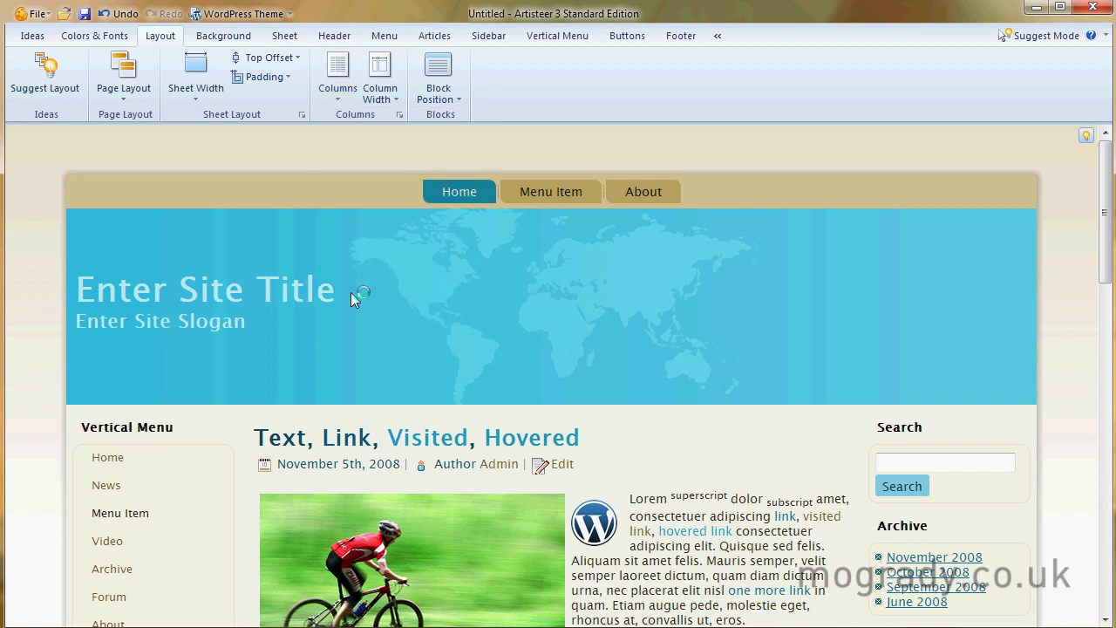
{"action": "left_click", "coordinate": [399, 114]}
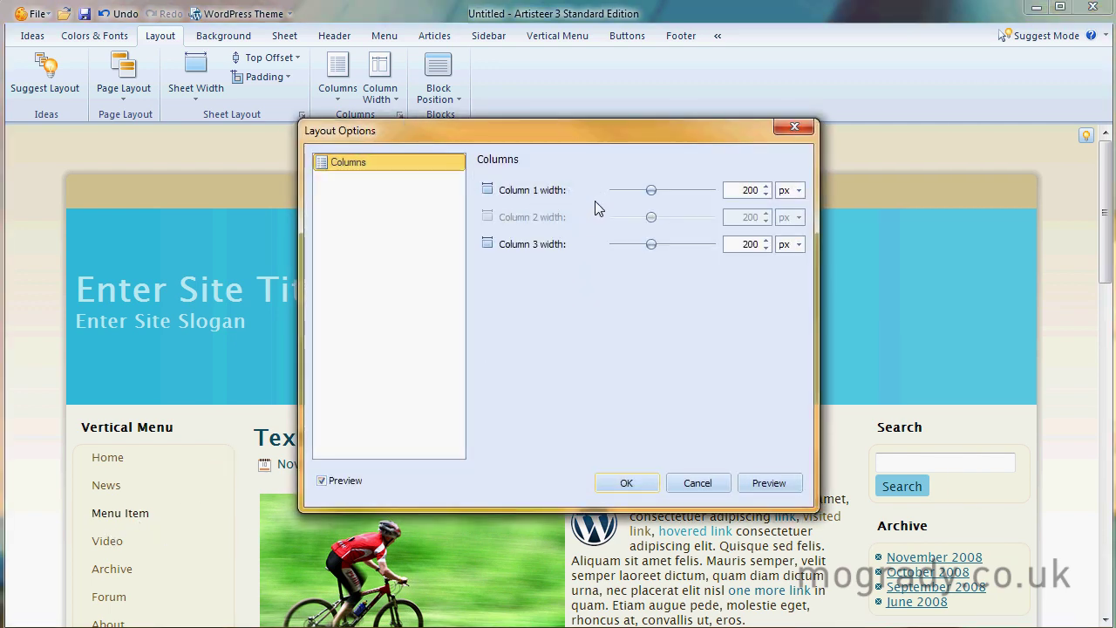
{"action": "left_click_drag", "start_coordinate": [651, 190], "coordinate": [643, 194]}
{"action": "left_click_drag", "start_coordinate": [644, 197], "coordinate": [642, 200]}
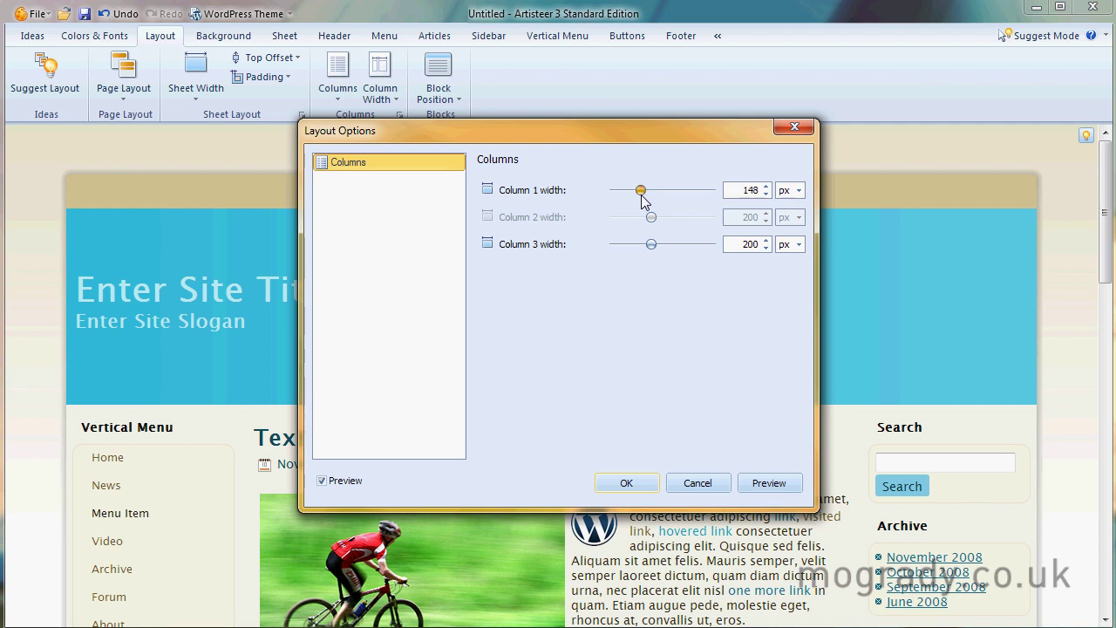
{"action": "left_click", "coordinate": [766, 186]}
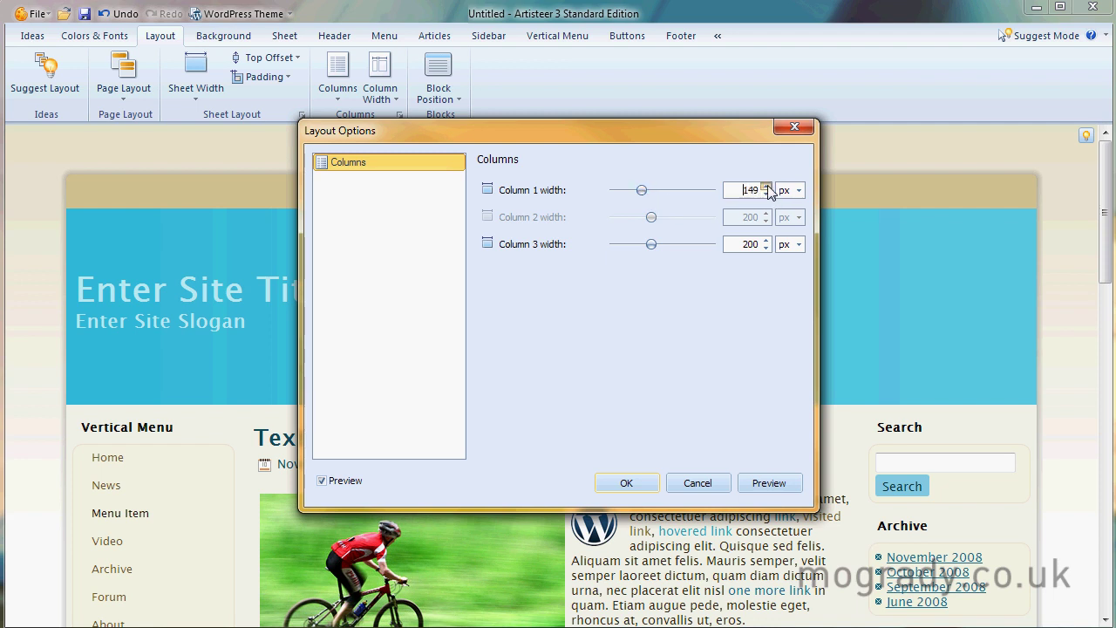
{"action": "left_click", "coordinate": [765, 248]}
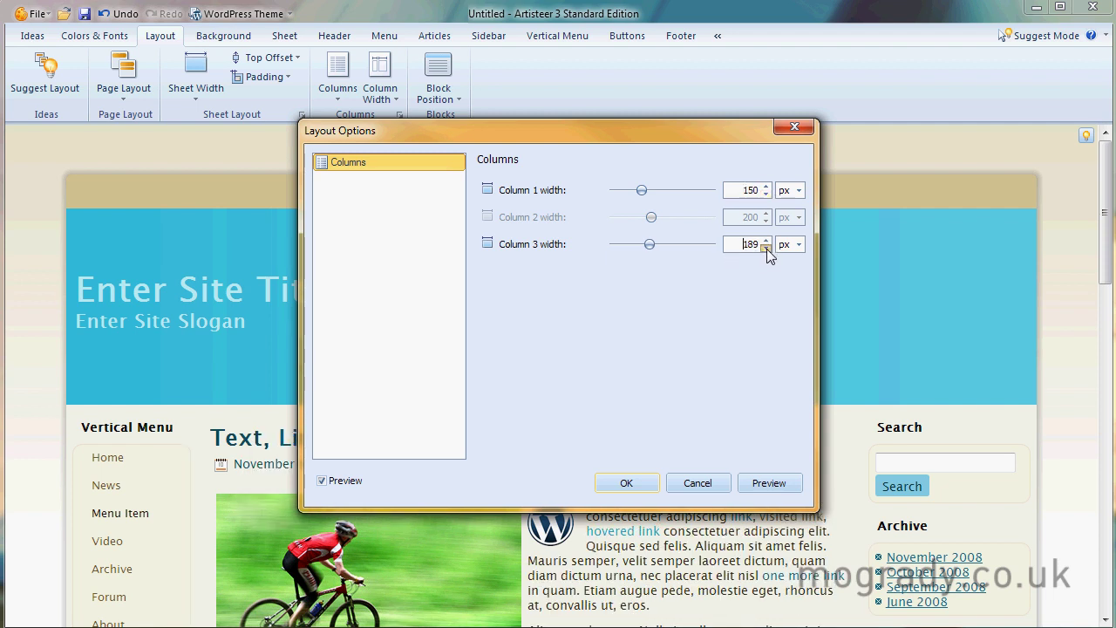
{"action": "left_click", "coordinate": [766, 249]}
{"action": "left_click", "coordinate": [766, 249]}
{"action": "left_click", "coordinate": [698, 483]}
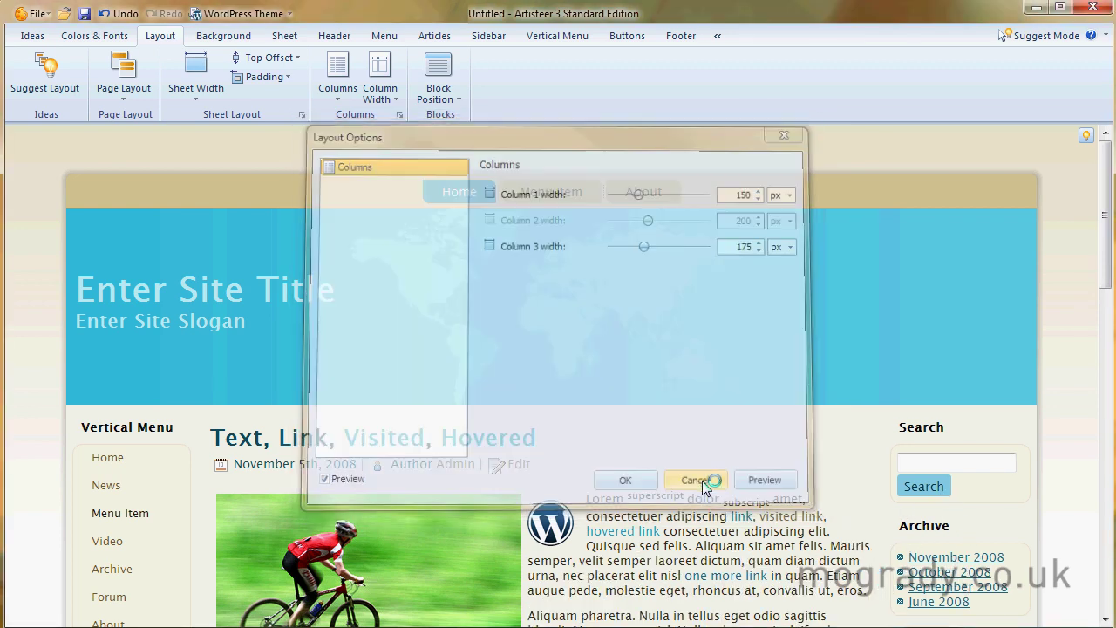
Put the Vertical Menu block in the top slot of the right sidebar
{"action": "left_click", "coordinate": [458, 104]}
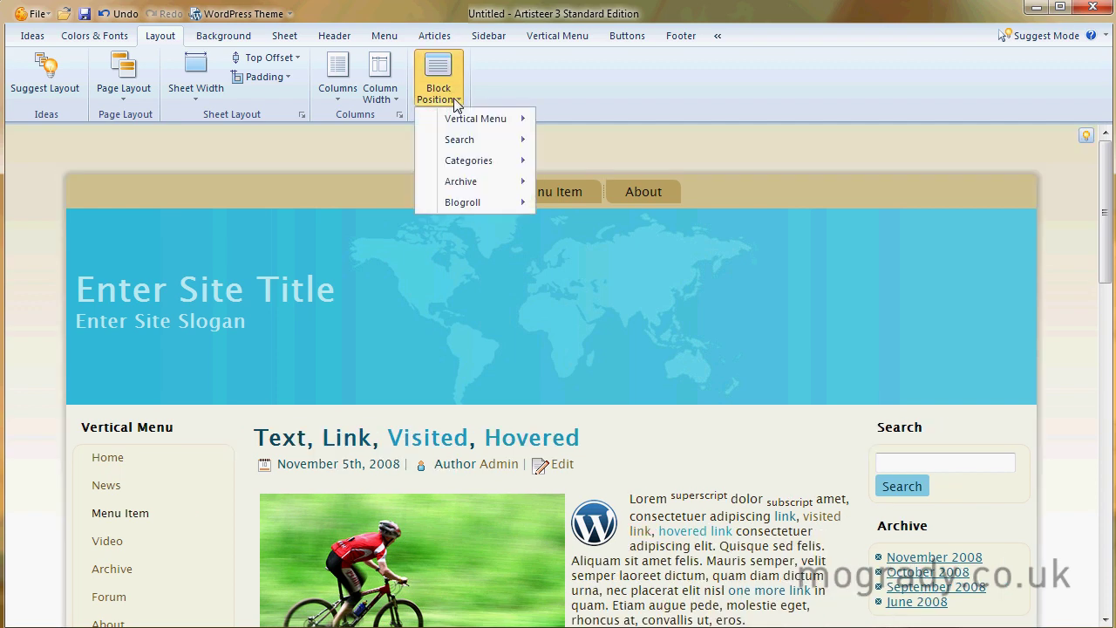
{"action": "mouse_move", "coordinate": [475, 118]}
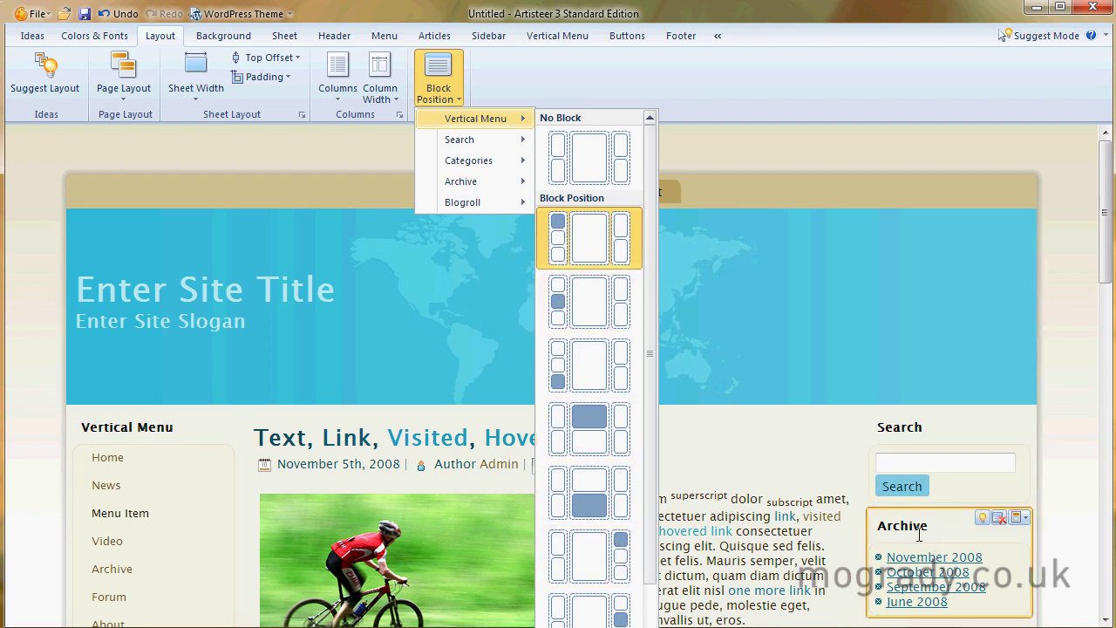
{"action": "left_click", "coordinate": [624, 545]}
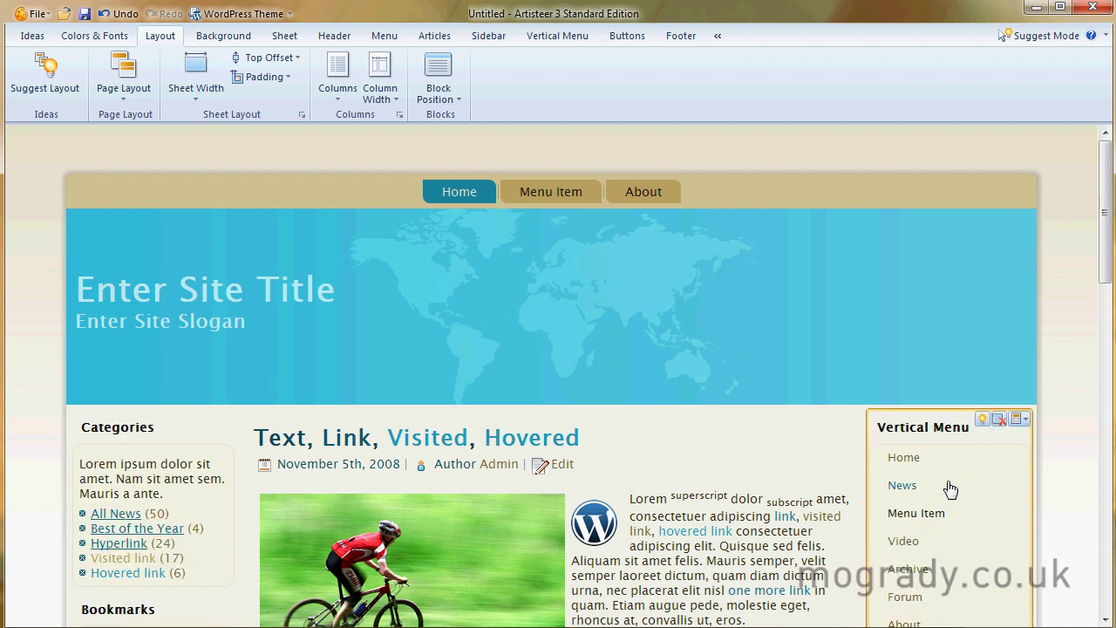
Move Search lower in the right sidebar and Categories to the second left-sidebar slot
{"action": "left_click", "coordinate": [460, 103]}
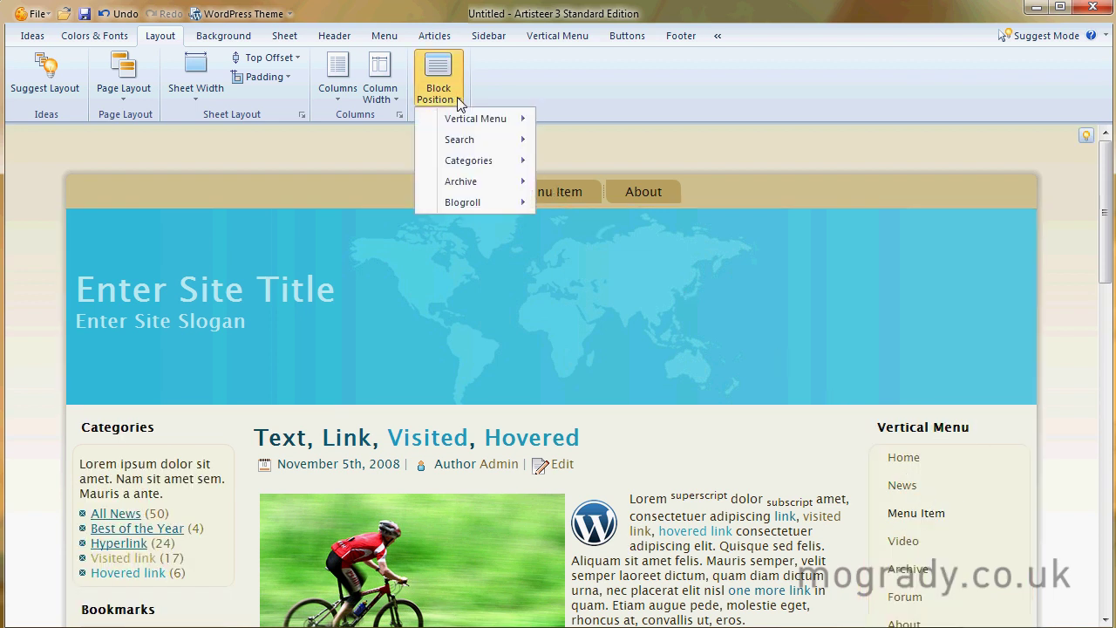
{"action": "mouse_move", "coordinate": [462, 140]}
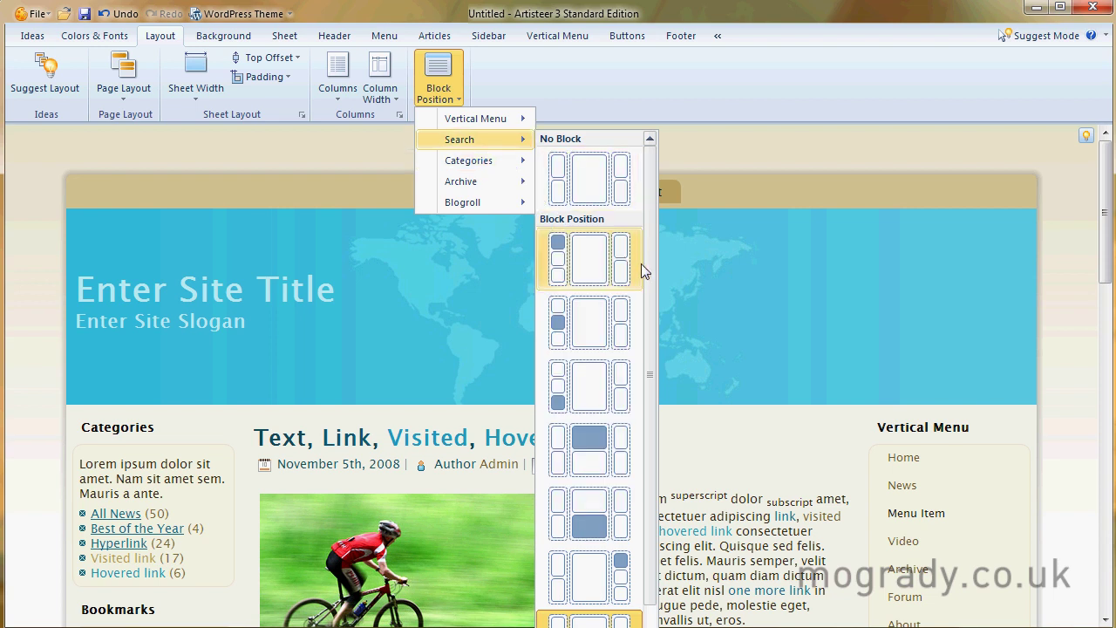
{"action": "left_click_drag", "start_coordinate": [651, 274], "coordinate": [652, 332]}
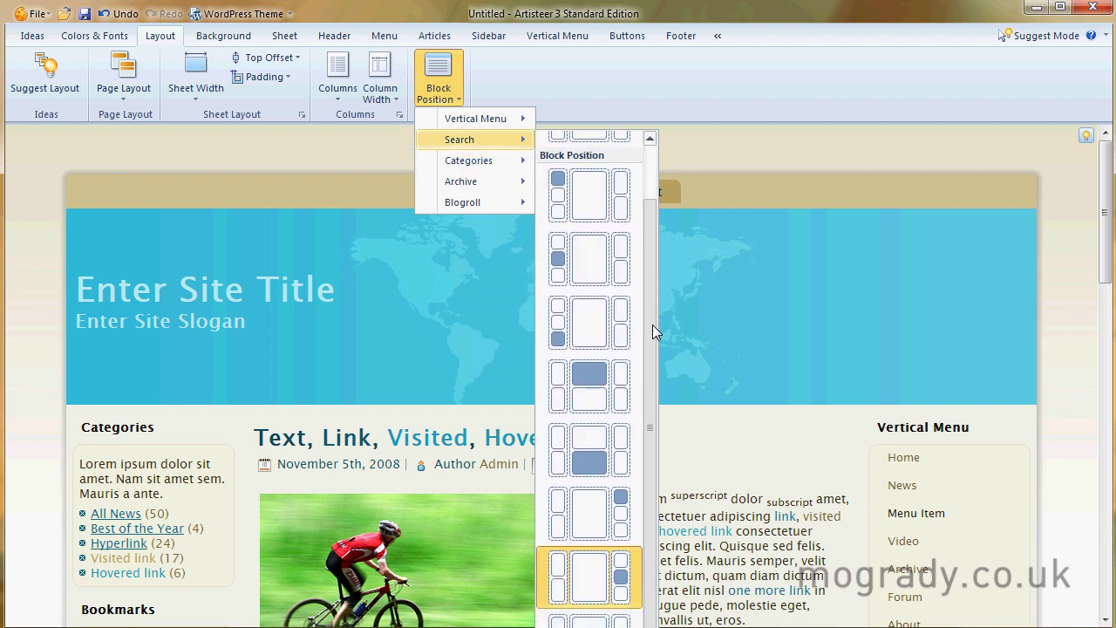
{"action": "left_click", "coordinate": [621, 579]}
{"action": "left_click", "coordinate": [459, 102]}
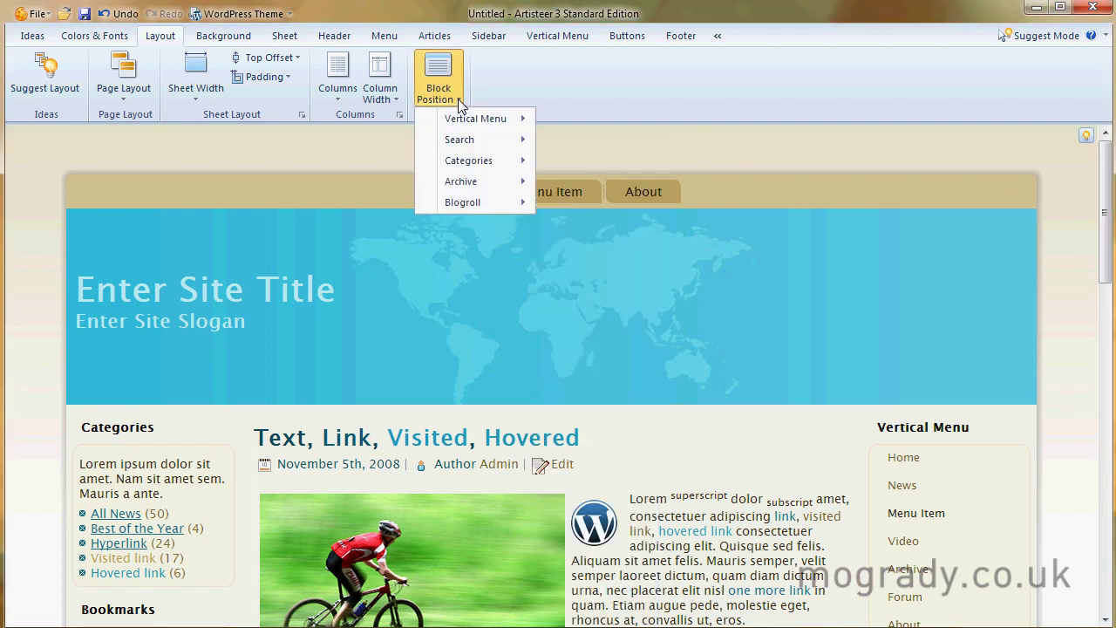
{"action": "mouse_move", "coordinate": [470, 160]}
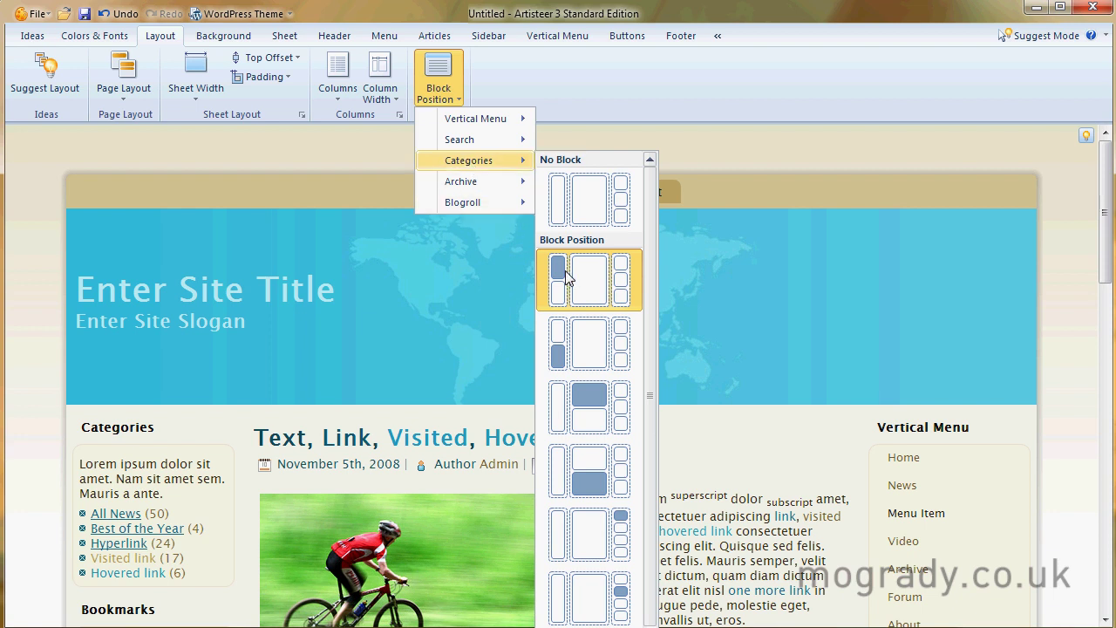
{"action": "left_click", "coordinate": [555, 353]}
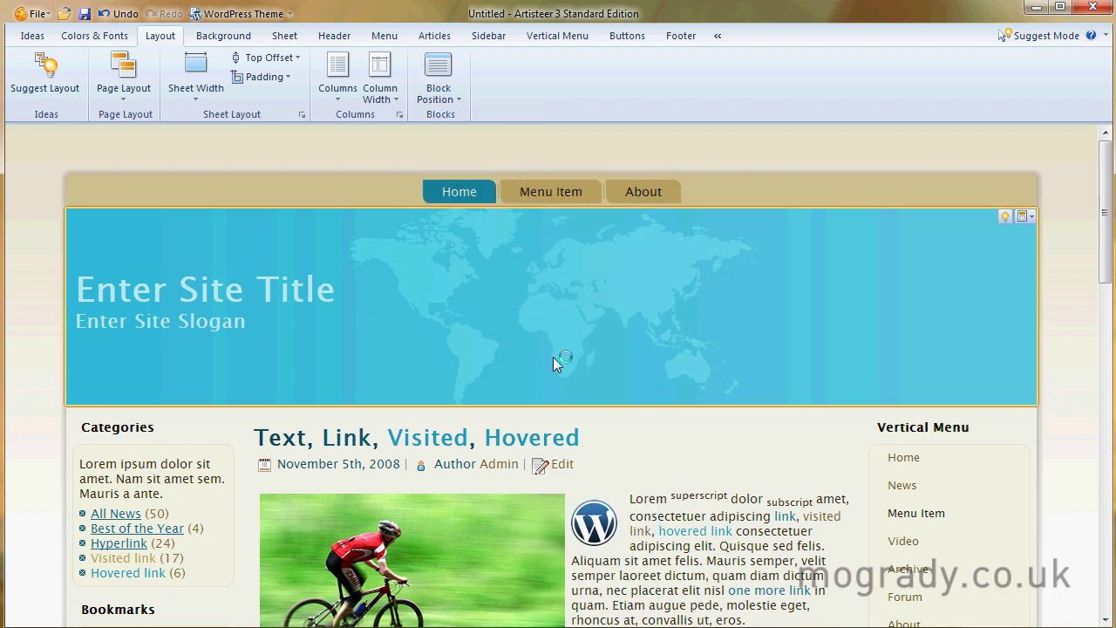
Review the Archive block's position options, then close the Block Position menu
{"action": "left_click", "coordinate": [460, 105]}
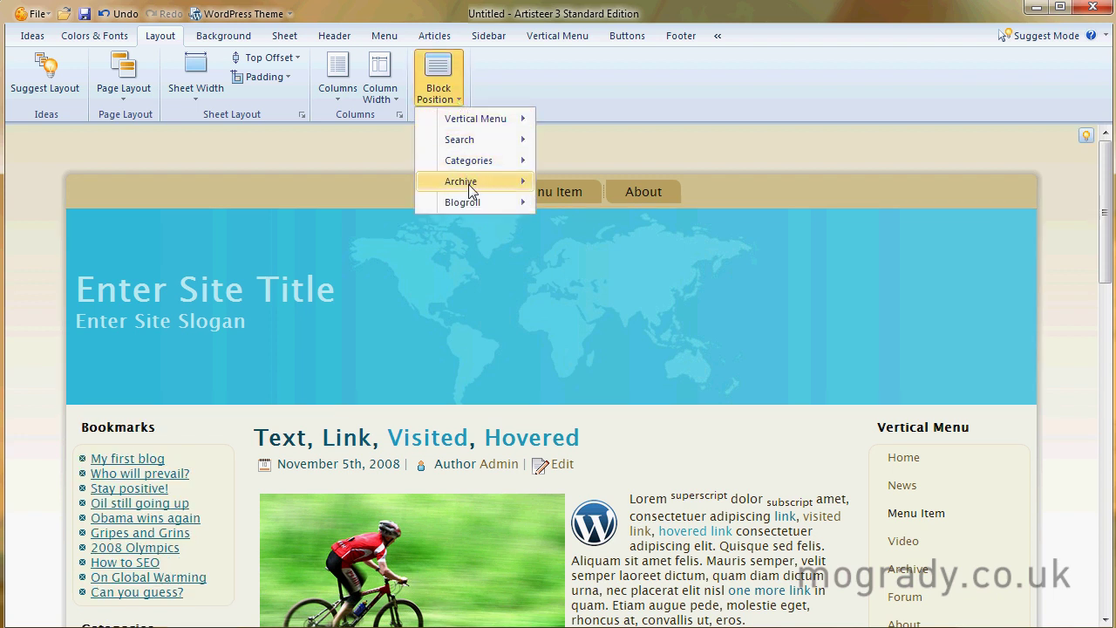
{"action": "mouse_move", "coordinate": [469, 181]}
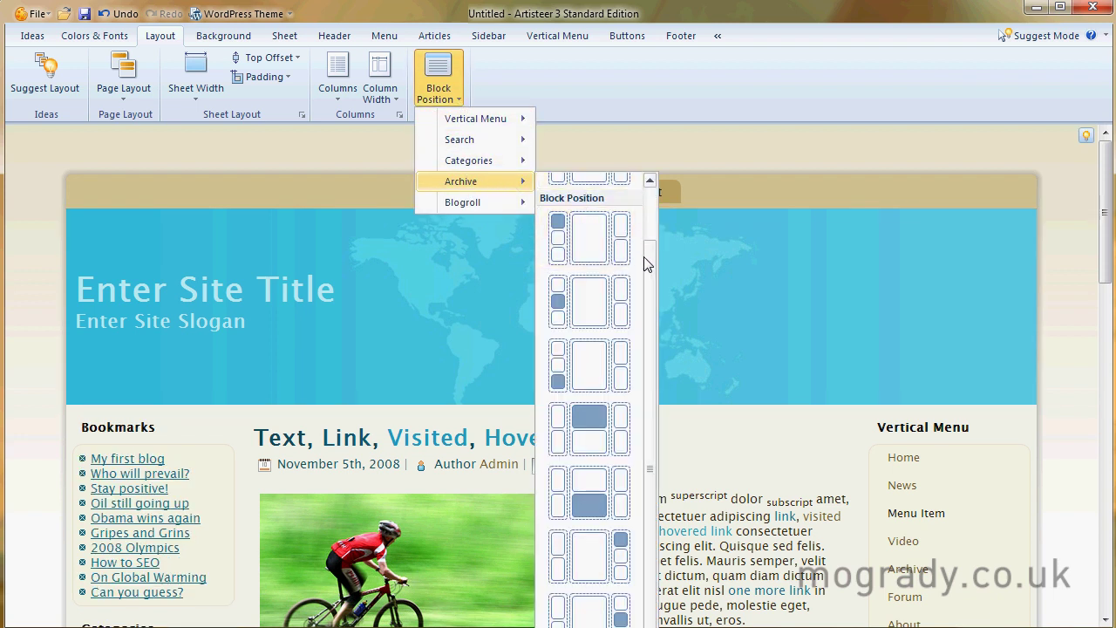
{"action": "mouse_move", "coordinate": [646, 263]}
{"action": "left_mouse_down"}
{"action": "mouse_move", "coordinate": [655, 204]}
{"action": "mouse_move", "coordinate": [657, 307]}
{"action": "left_mouse_up"}
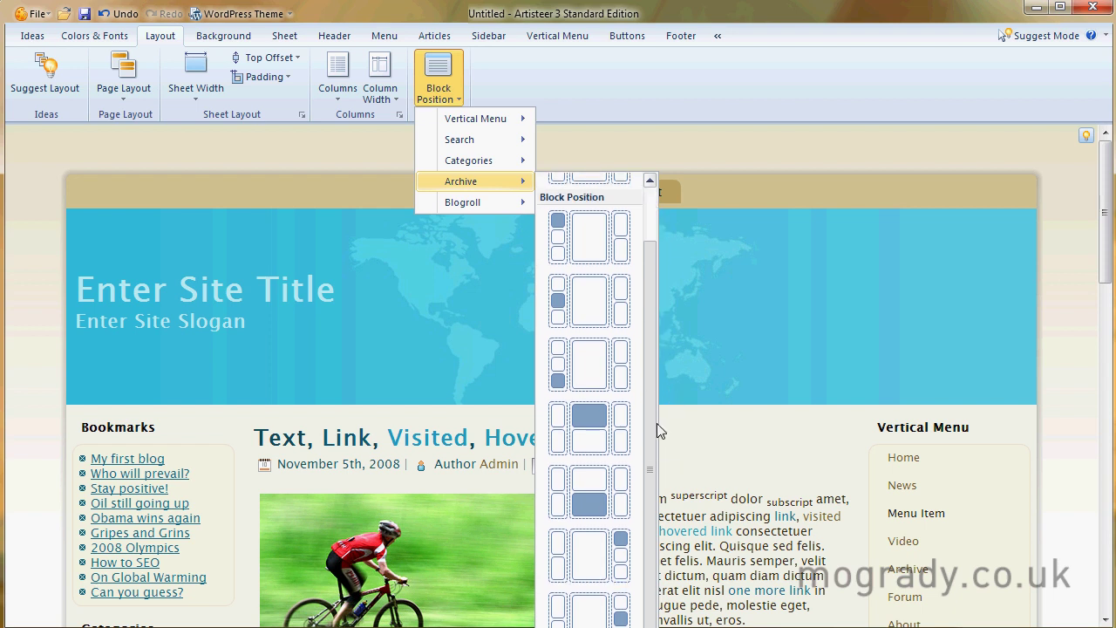
{"action": "left_click_drag", "start_coordinate": [661, 259], "coordinate": [654, 204]}
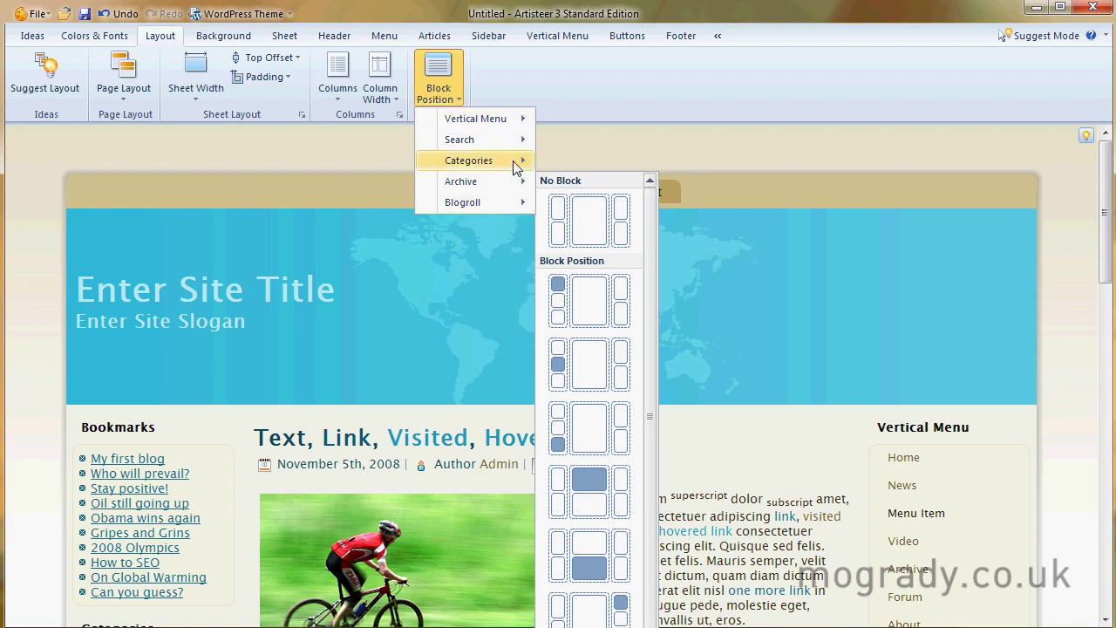
{"action": "mouse_move", "coordinate": [475, 118]}
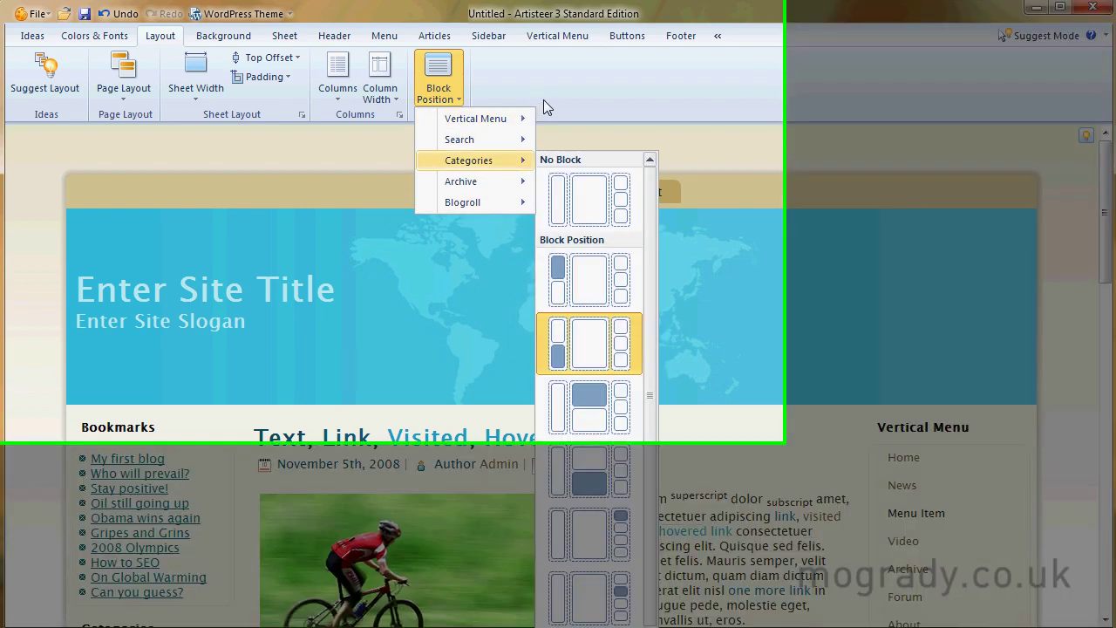
{"action": "left_click", "coordinate": [559, 102]}
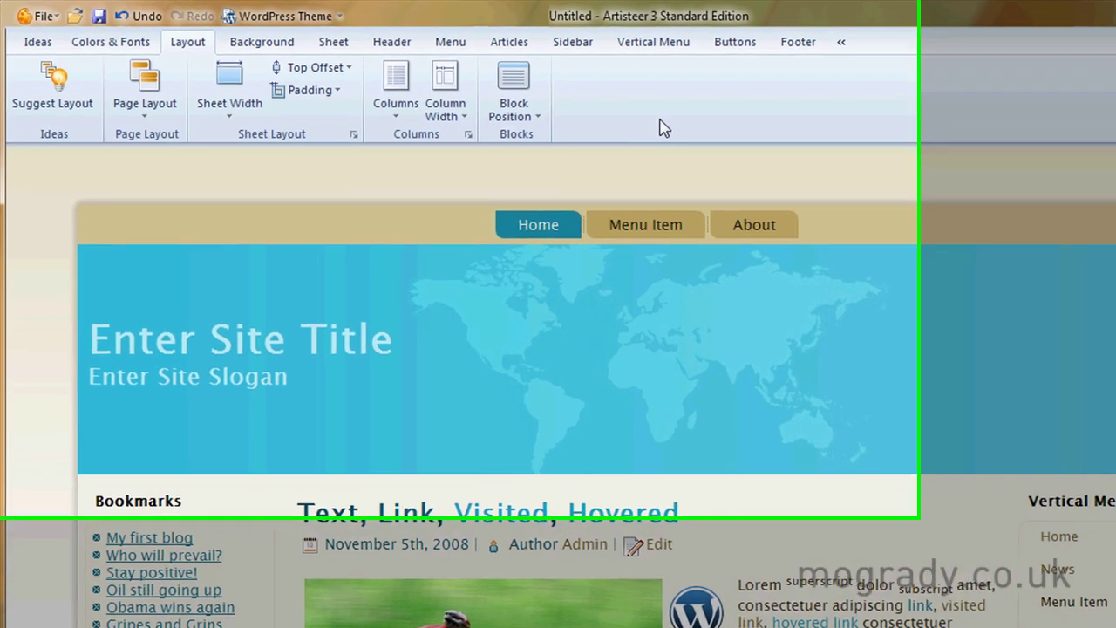